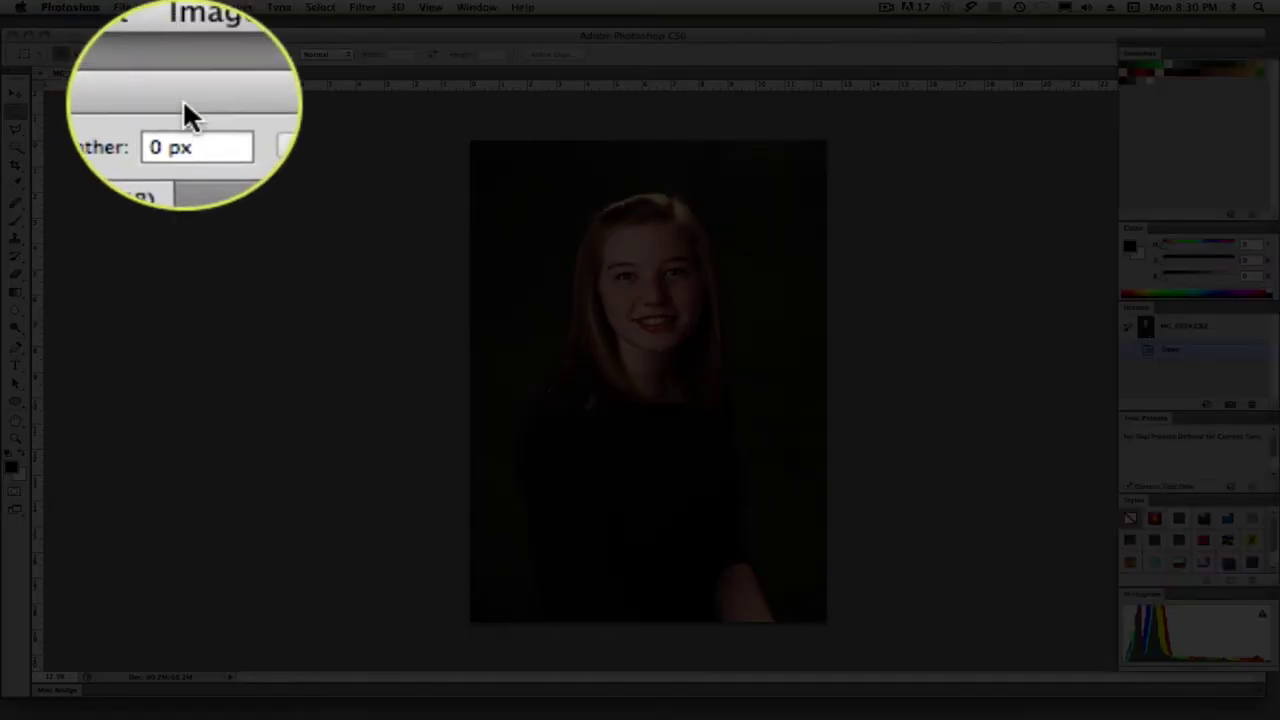
- Open Image Size for the portrait (3744 × 5616 px, 300 ppi) and move the dialog off the photo
click(197, 8)
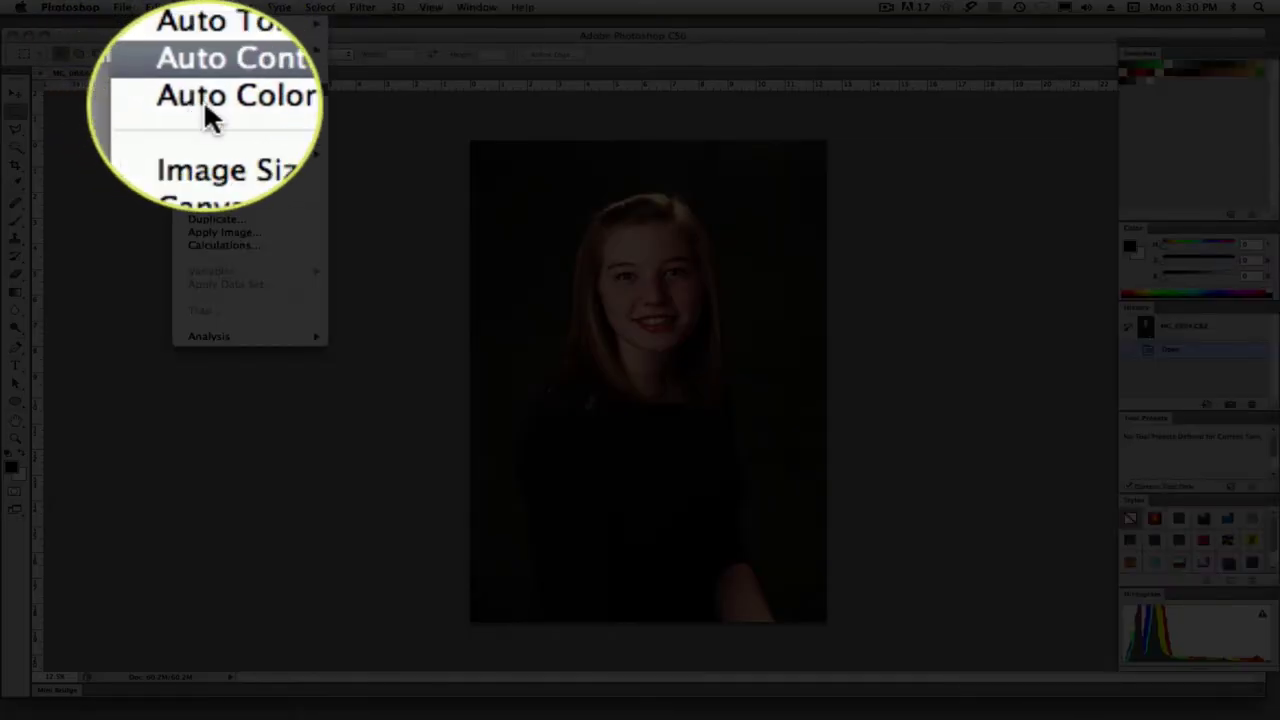
click(214, 126)
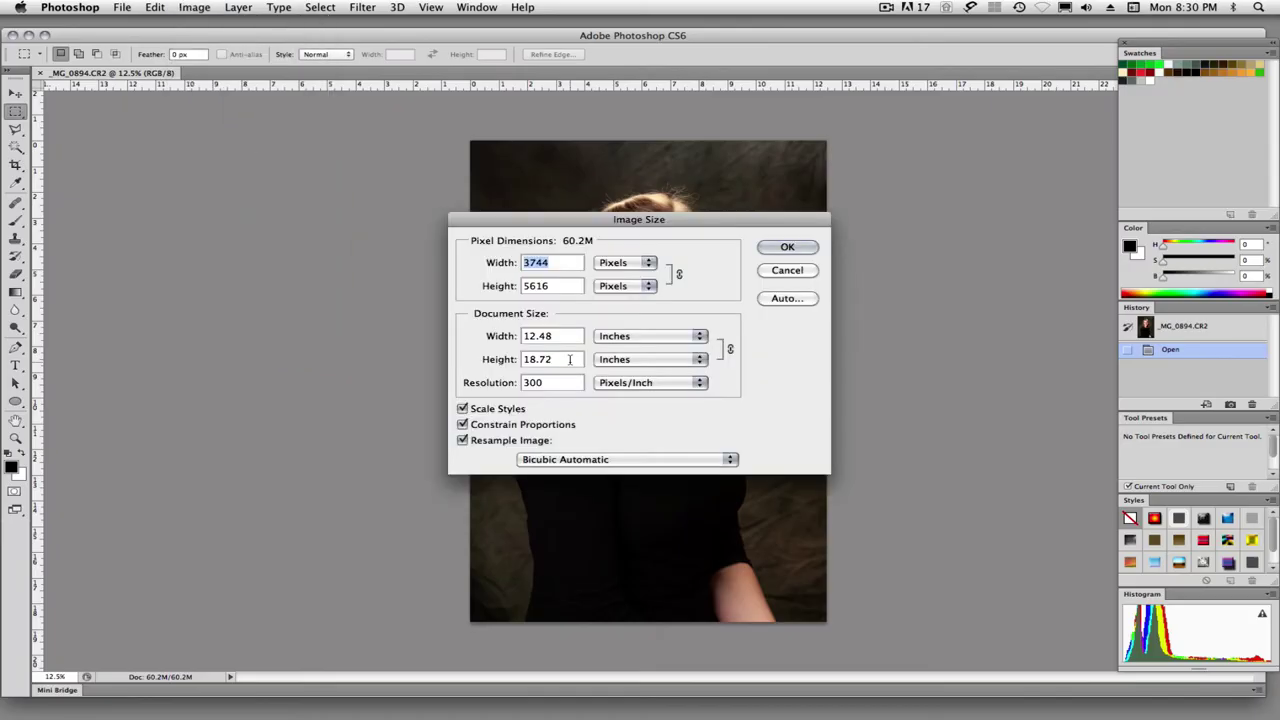
drag(571, 219, 233, 208)
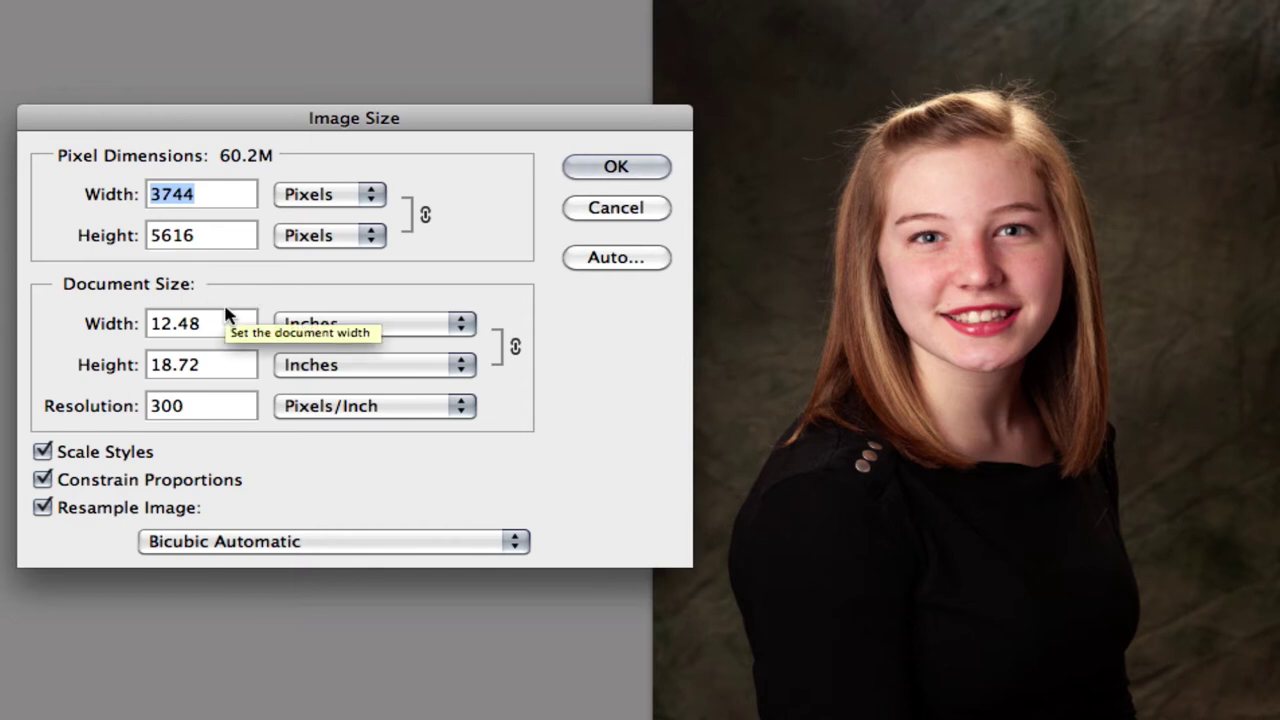
- Turn on Resample Image and set the print width to 6 inches, giving 1800 × 2700 pixels
click(43, 506)
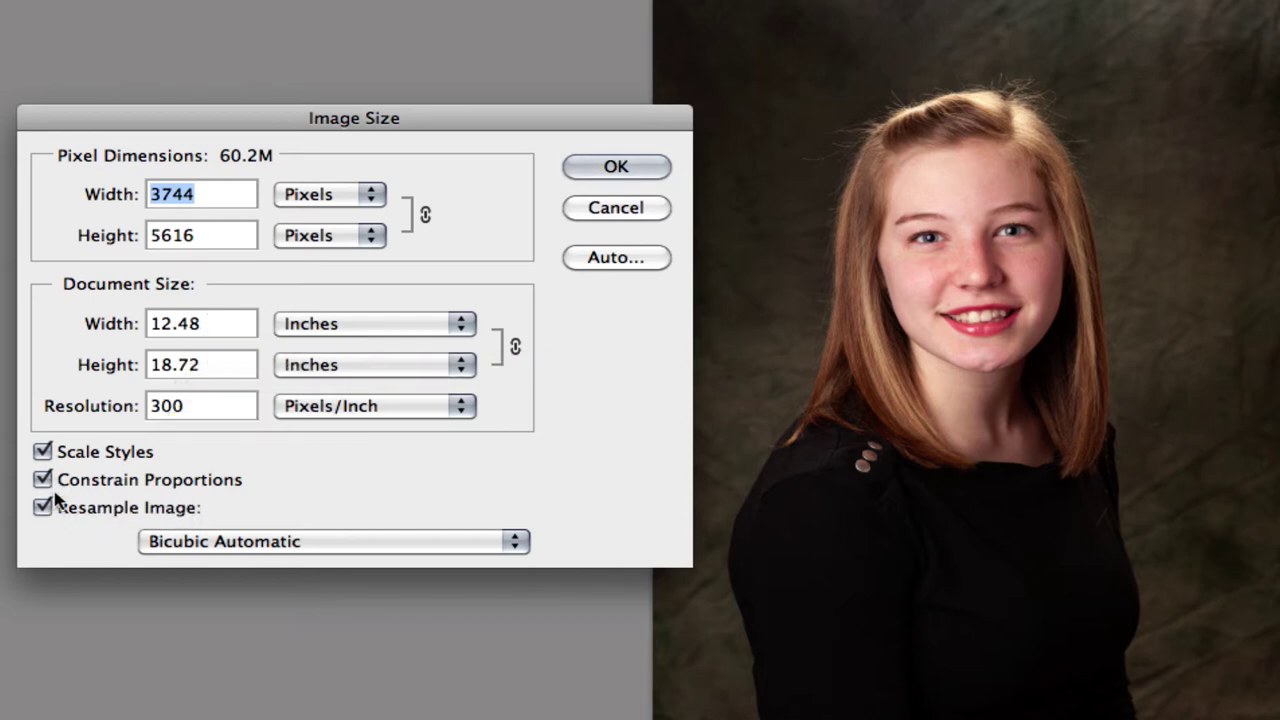
drag(214, 322, 110, 322)
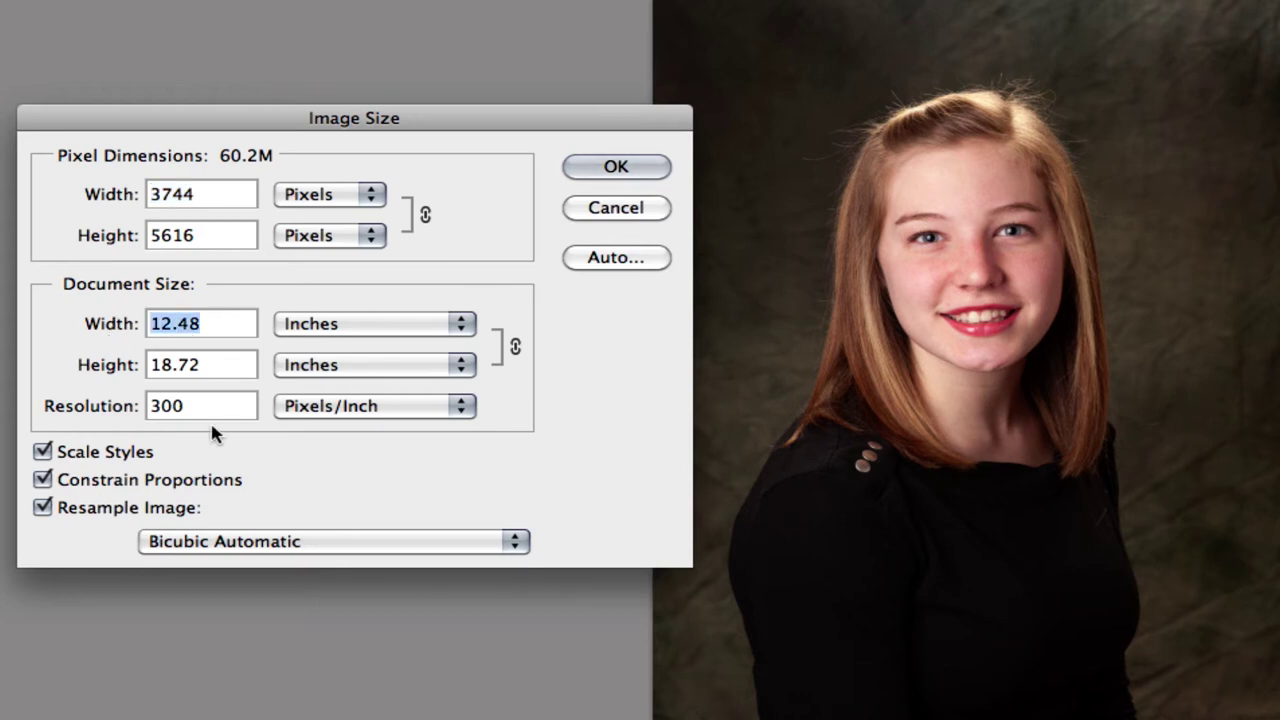
text(6)
key(Tab)
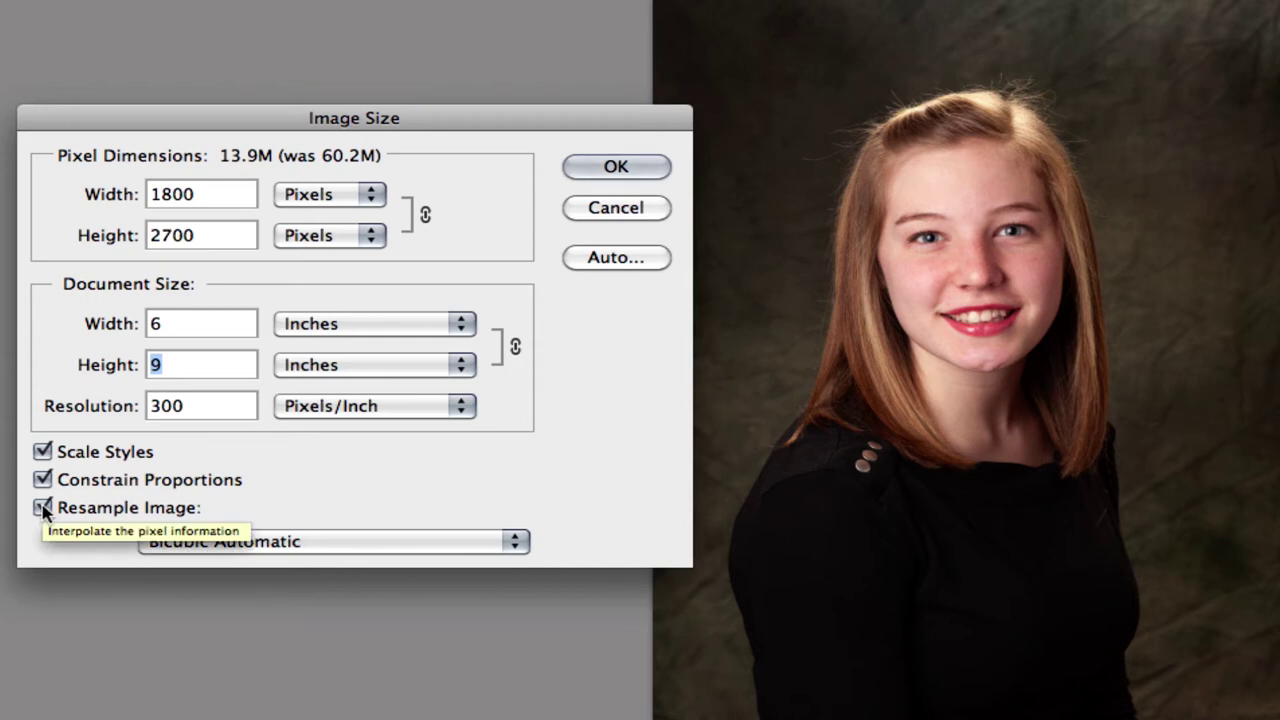
- Without resampling, set the width to 6 inches (624 pixels/inch), then re-enable Resample Image
click(43, 508)
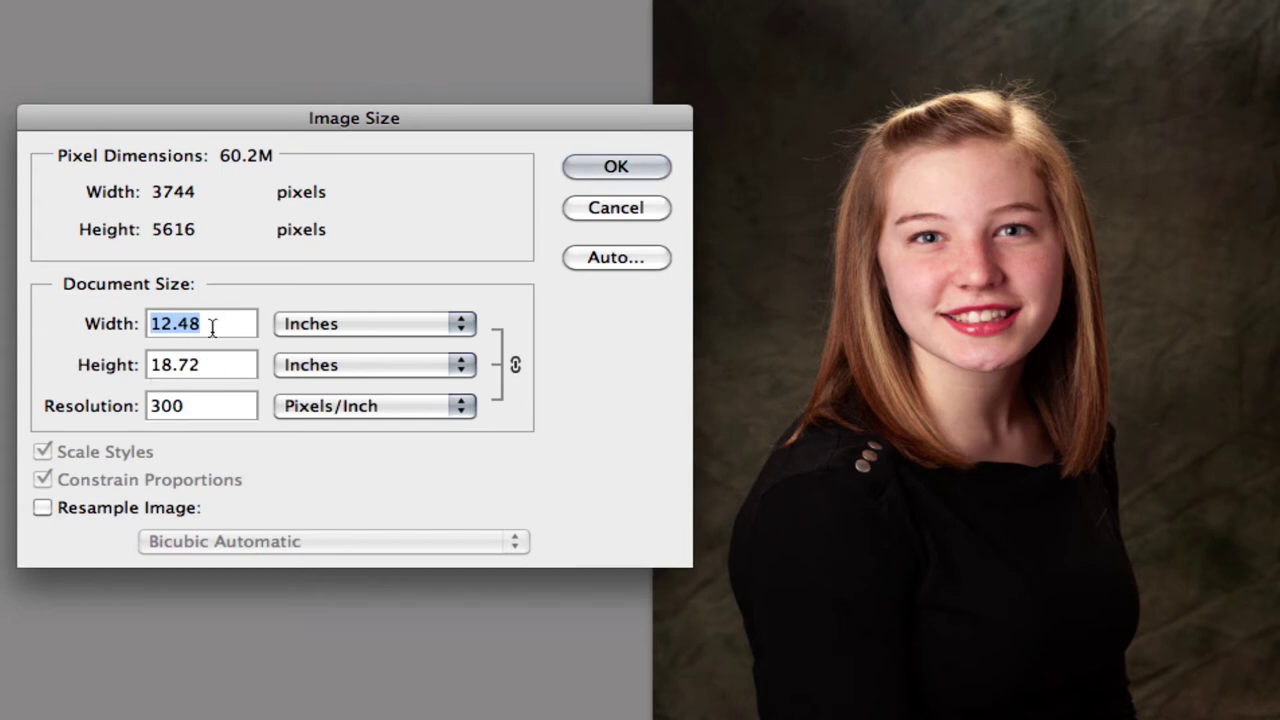
click(171, 323)
click(128, 333)
text(6)
key(Tab)
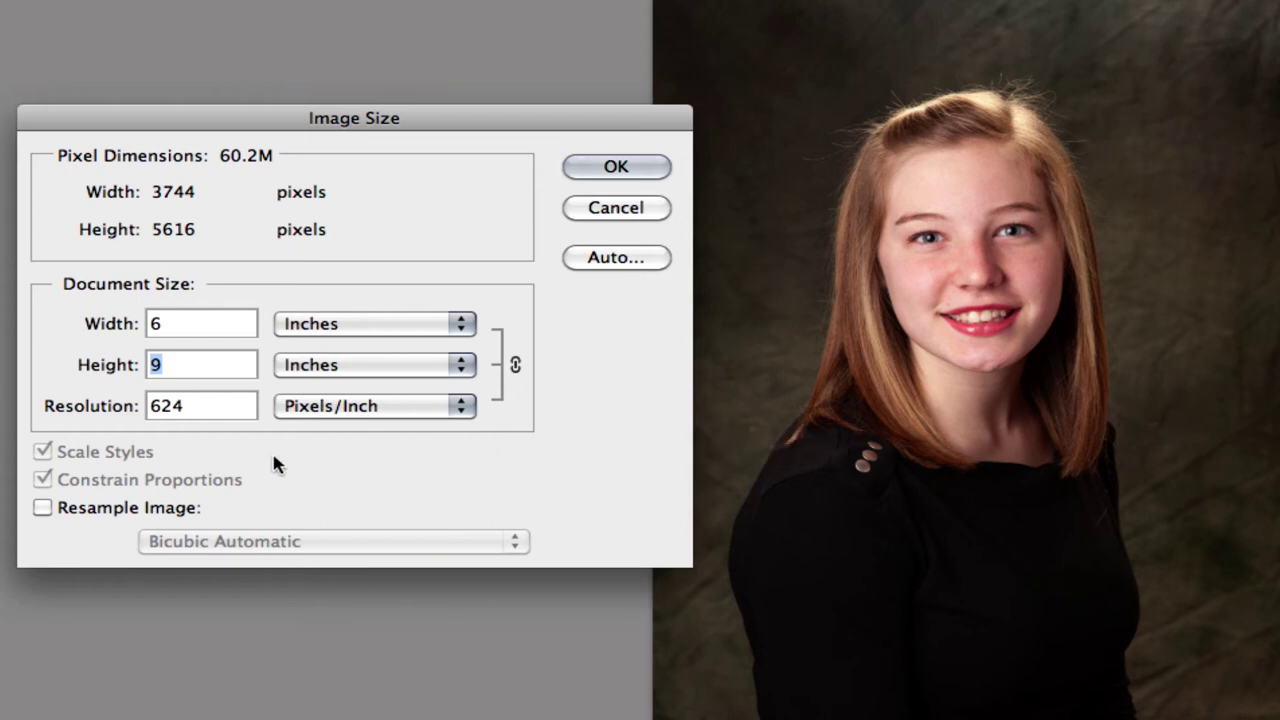
click(42, 507)
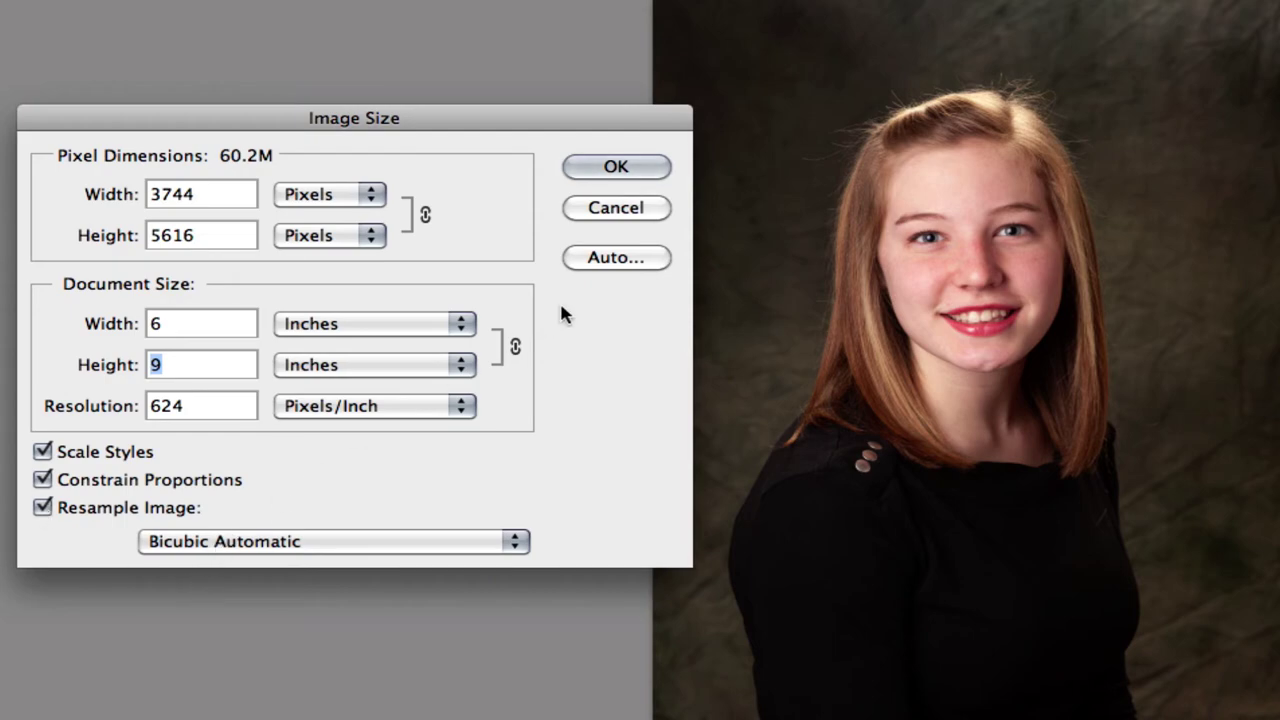
- Reset the Image Size dialog to the original 3744 × 5616 pixel values
key(alt)
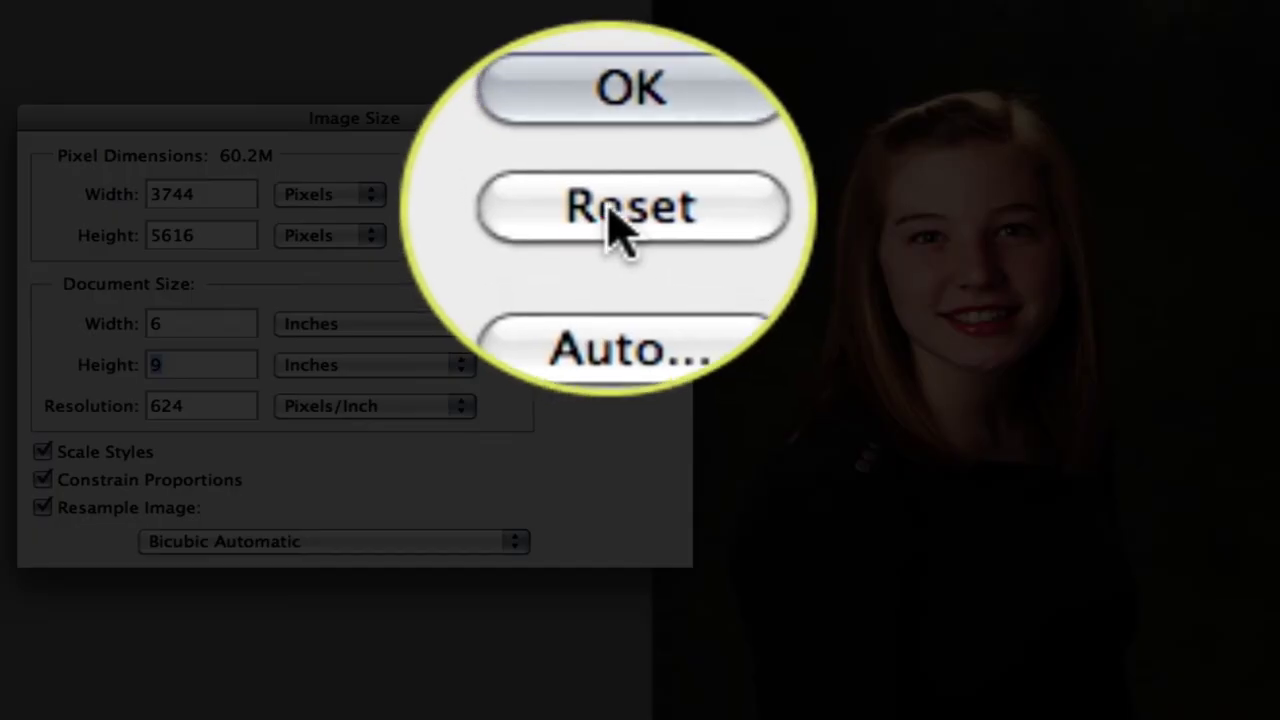
alt+click(610, 214)
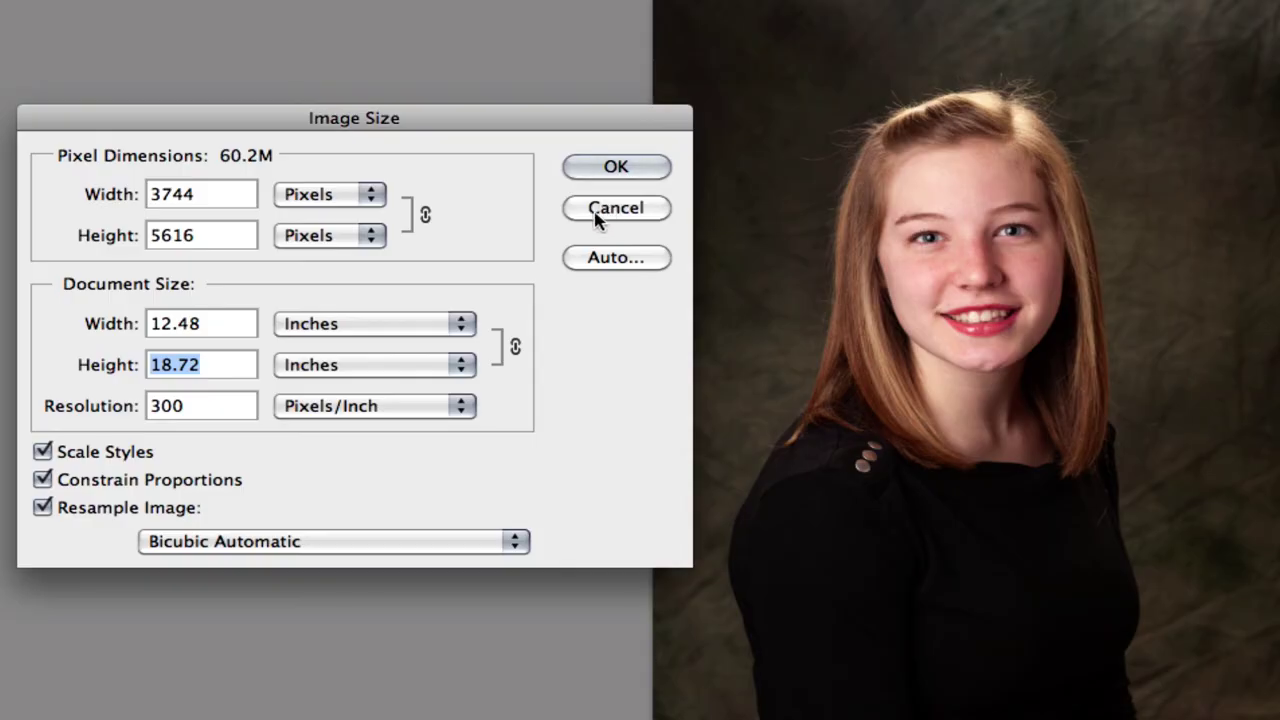
key(alt)
key(alt)
key(alt)
- Uncheck Constrain Proportions and set only the width to 6 inches (1800 × 5616 pixels)
click(42, 481)
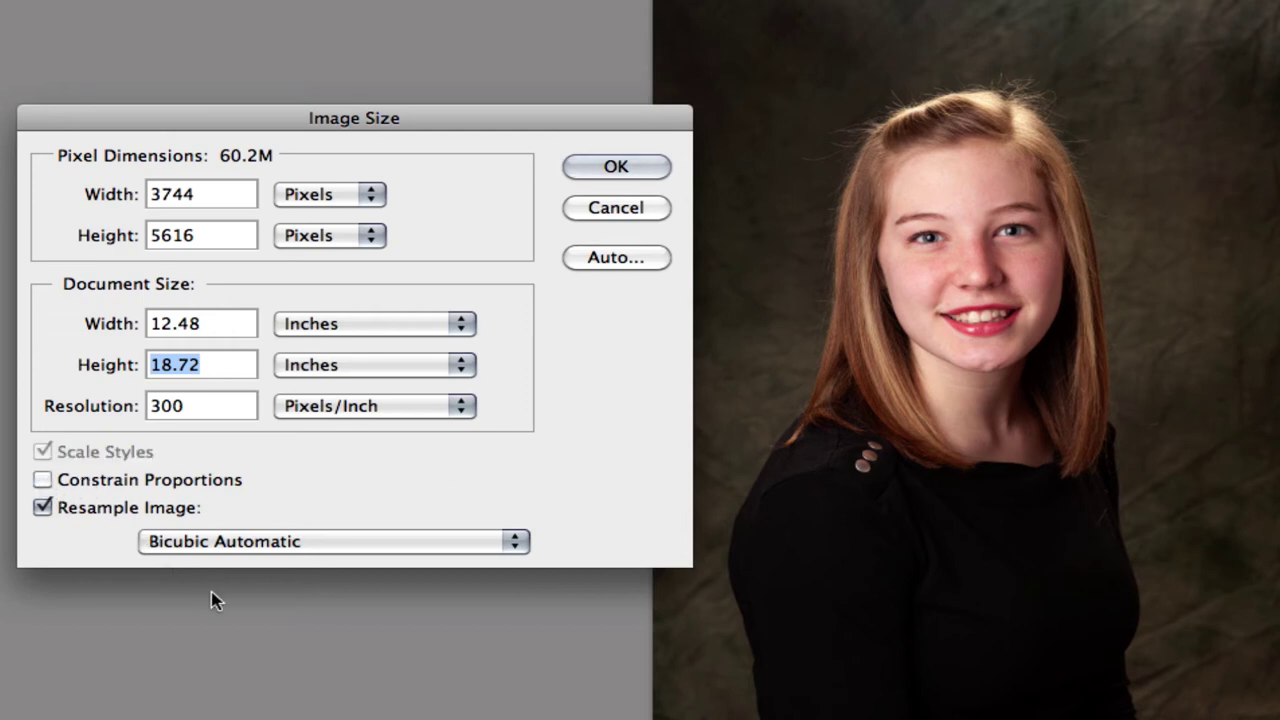
double_click(215, 323)
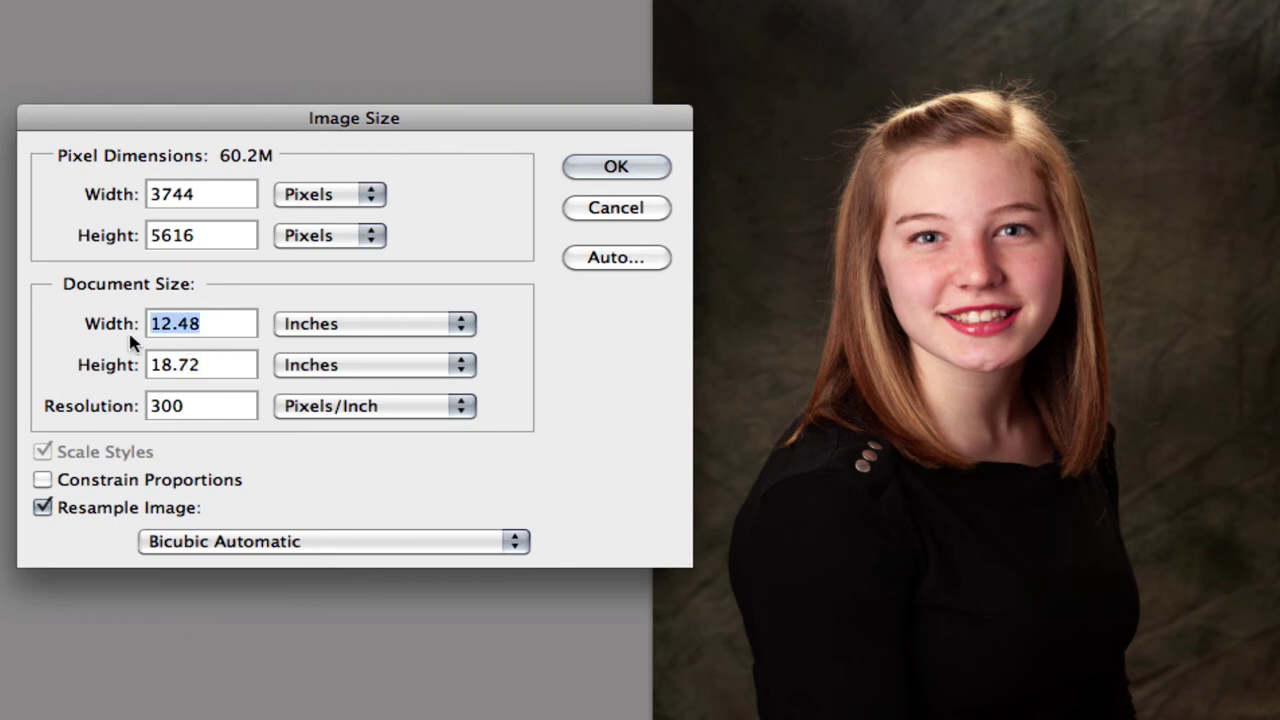
text(6)
key(Tab)
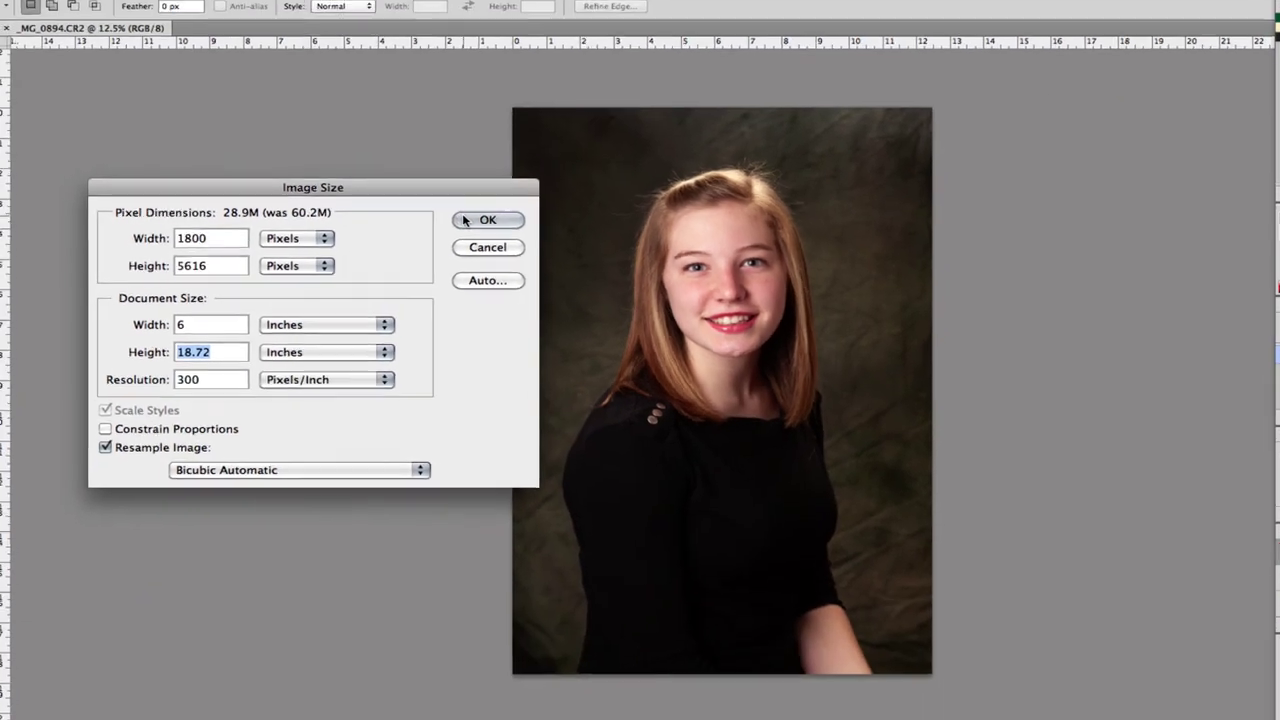
- Apply the unconstrained 1800 × 5616 pixel resize, then undo it
click(516, 193)
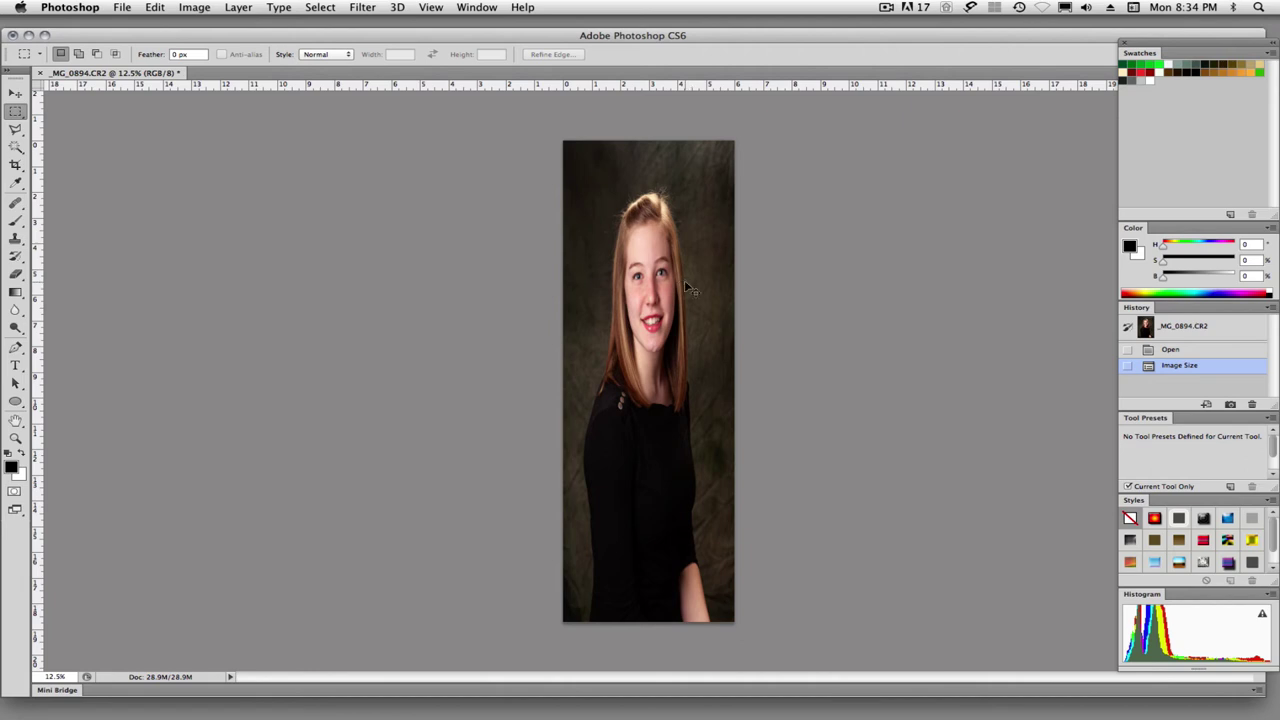
key(super+z)
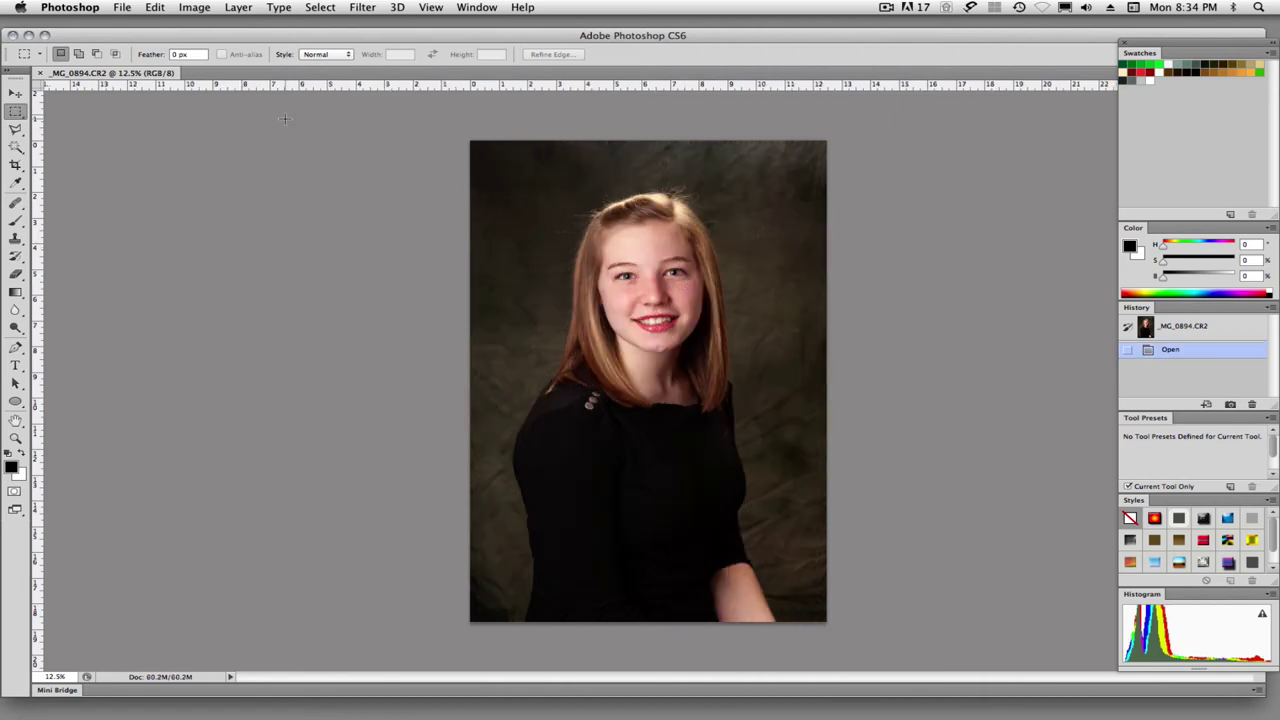
click(195, 8)
click(210, 125)
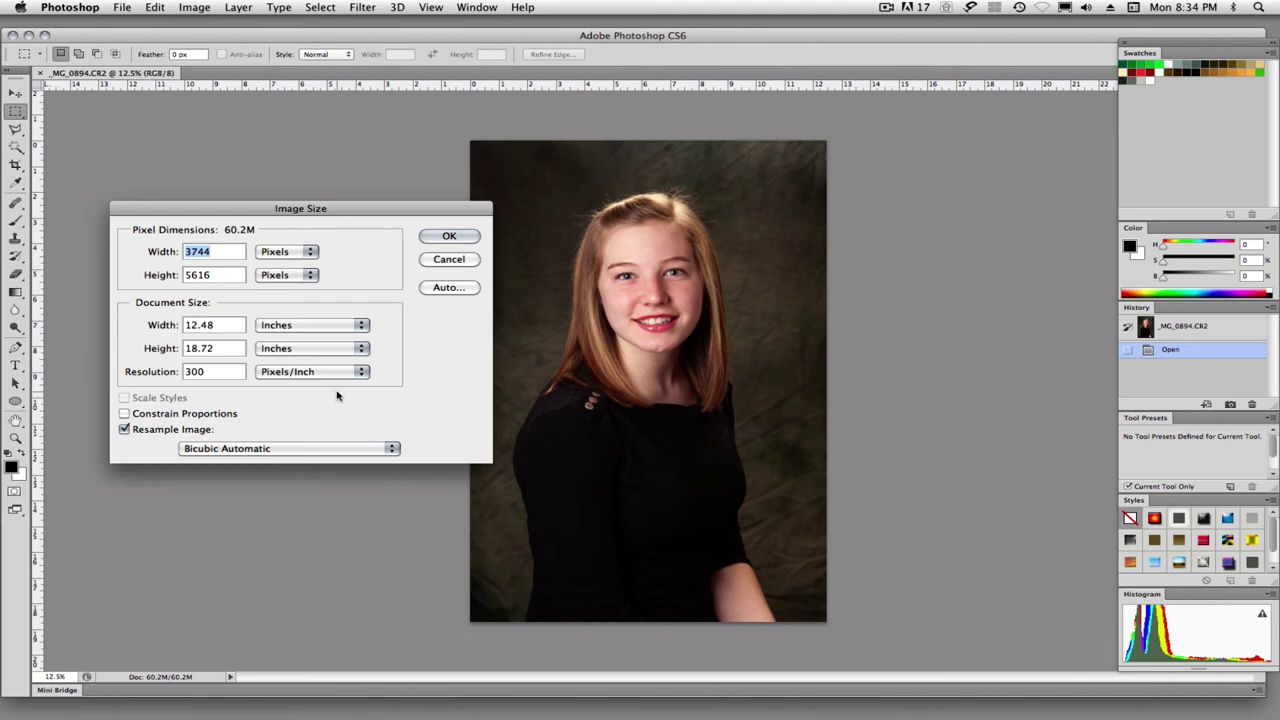
double_click(220, 348)
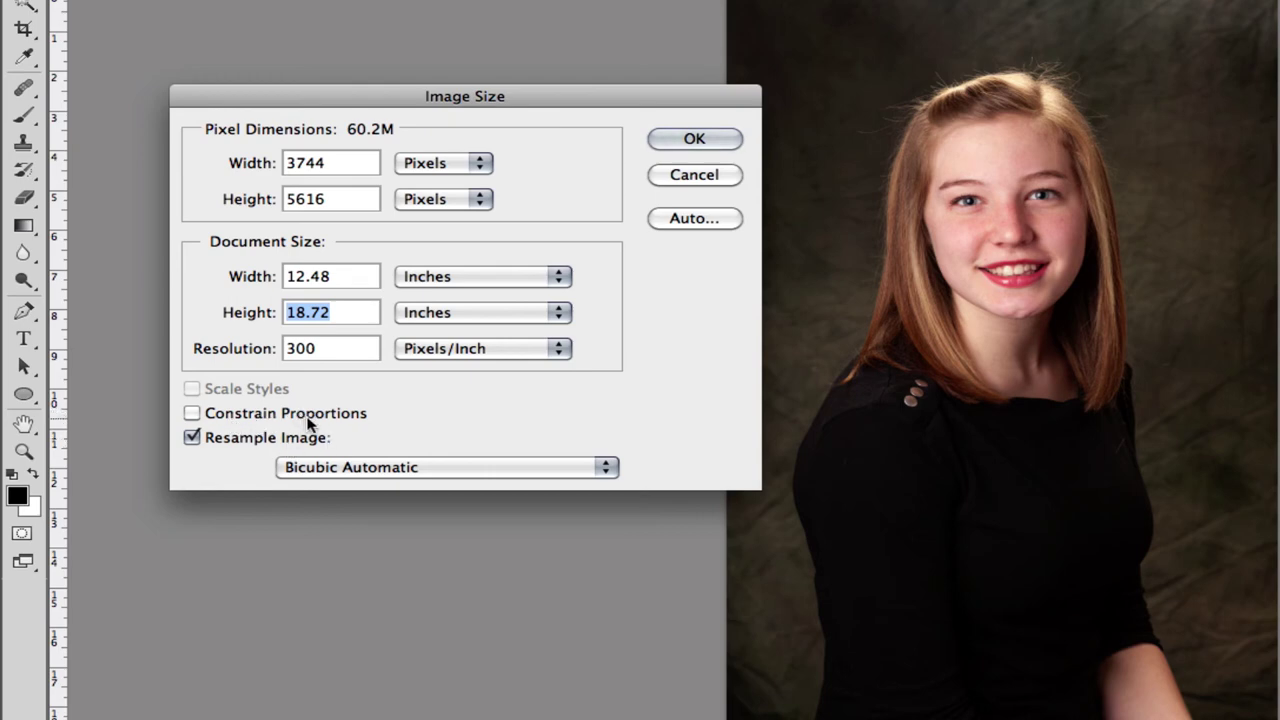
click(325, 312)
double_click(325, 312)
text(6)
key(Tab)
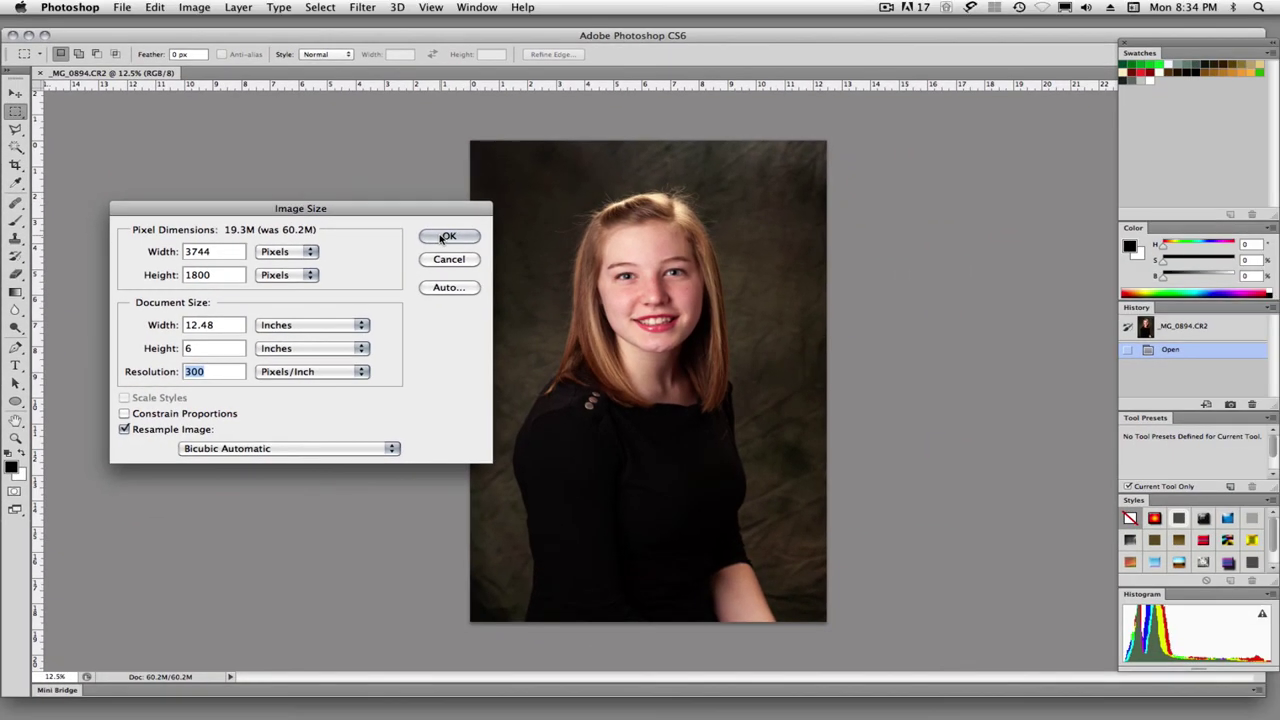
click(686, 138)
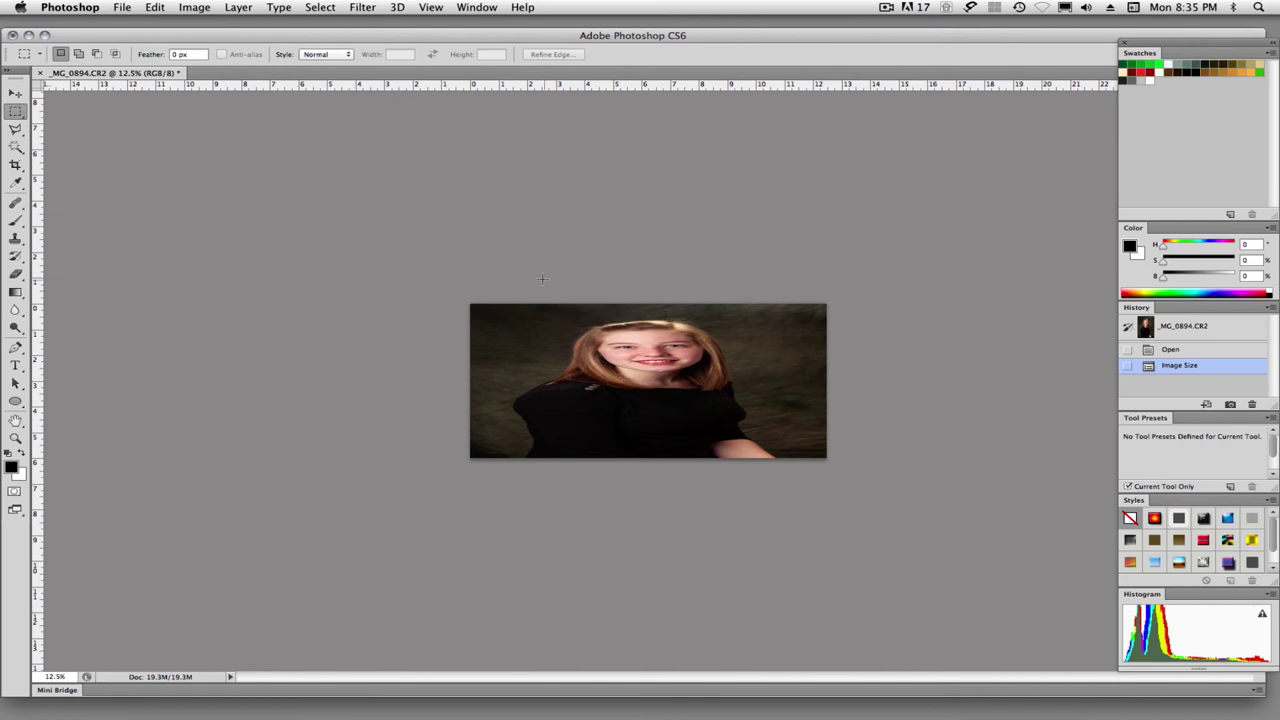
- Undo the squashed resize and reopen Image Size at 3744 × 5616 pixels (60.2M)
key(super+z)
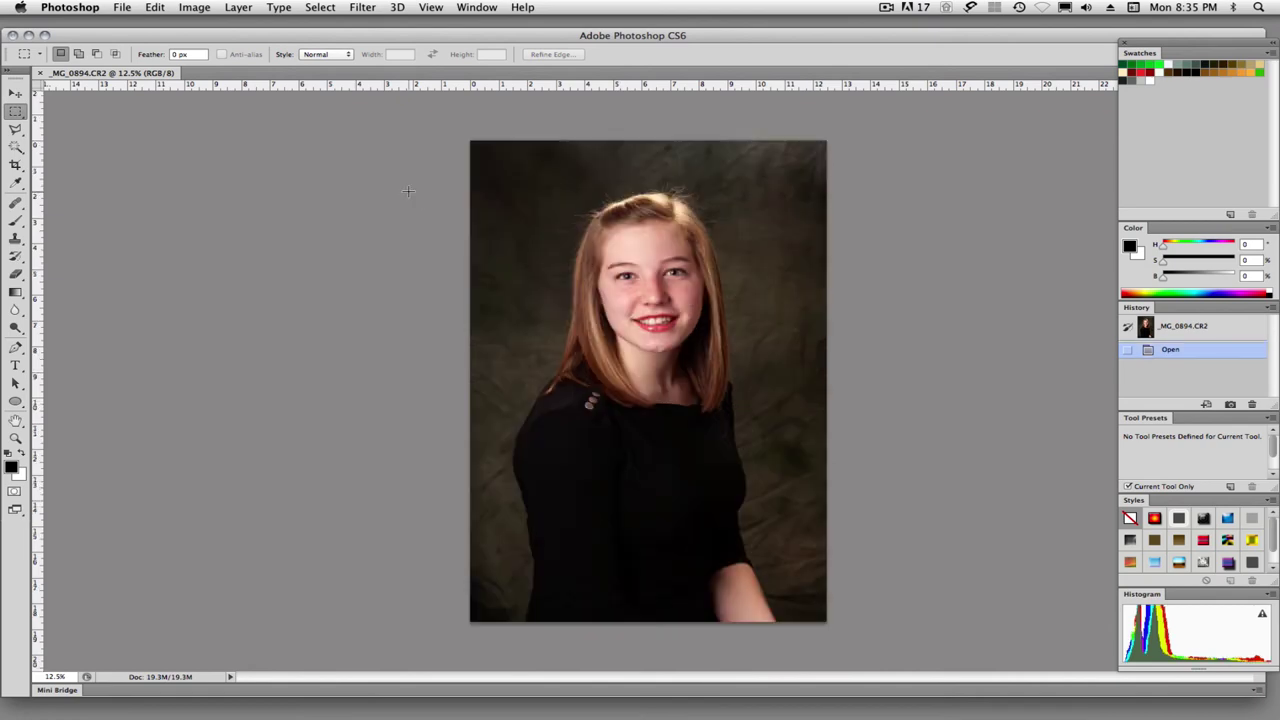
click(194, 7)
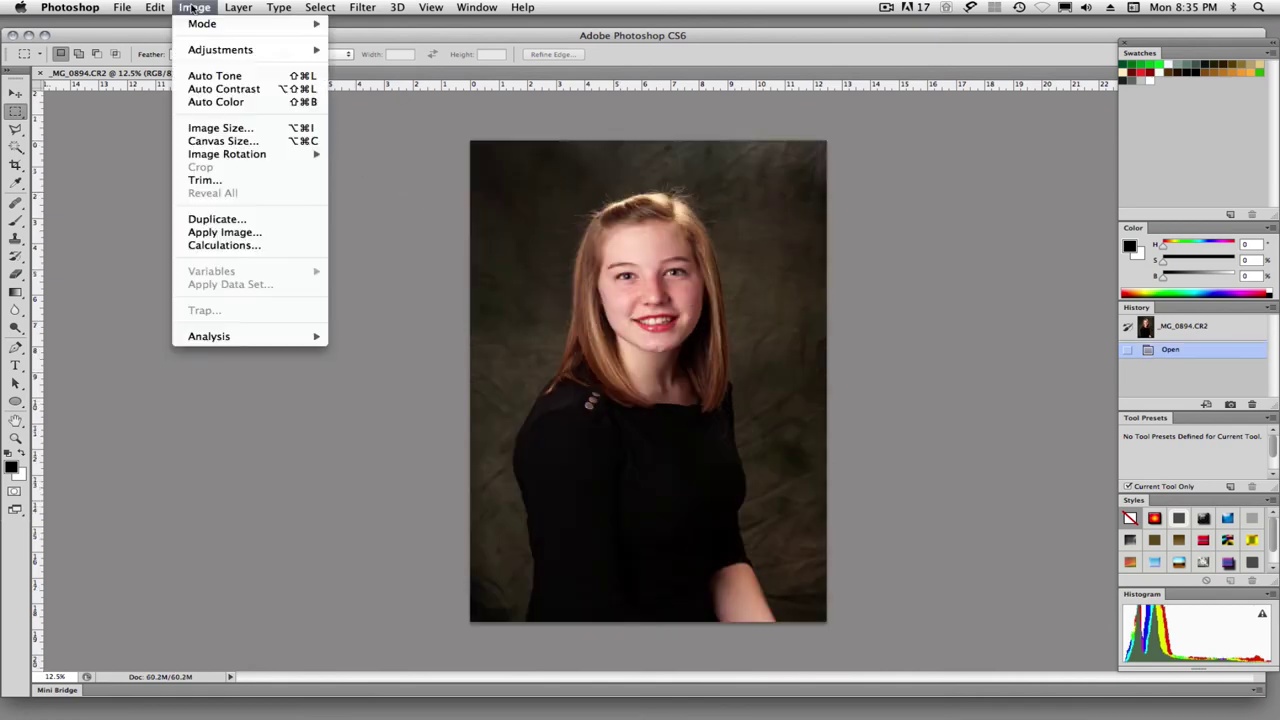
click(220, 128)
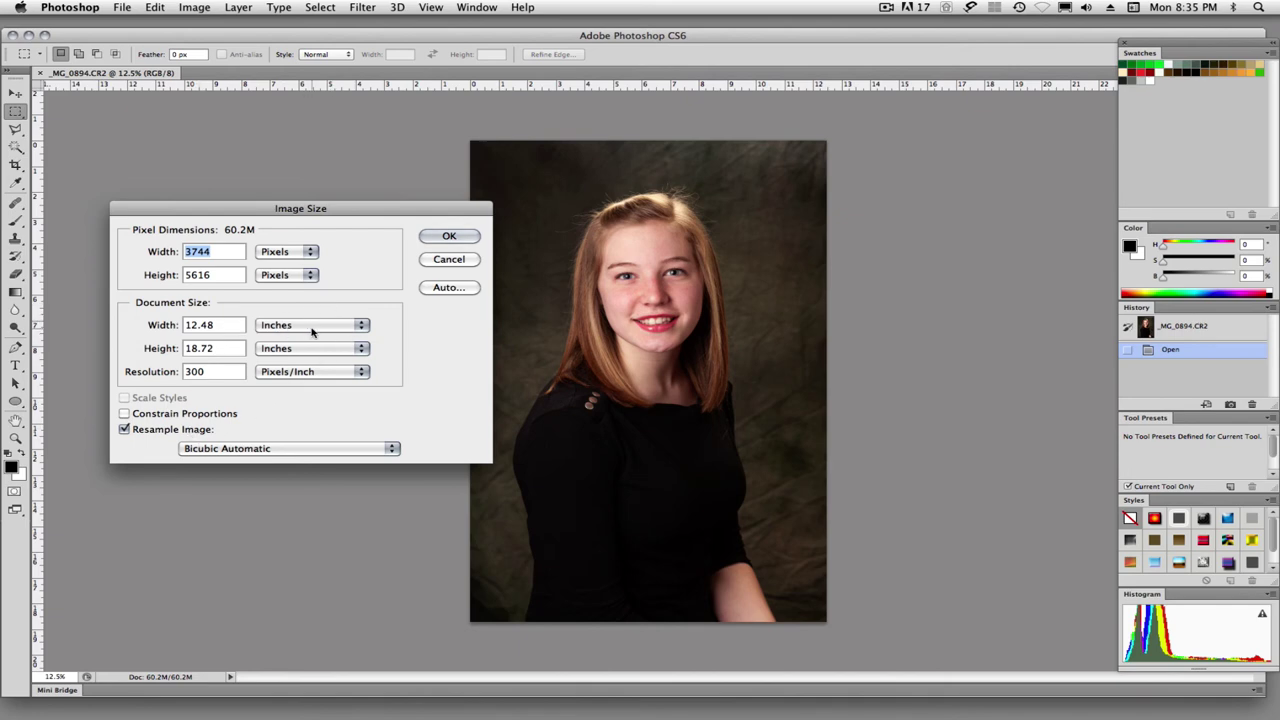
- Look through the print size units list without changing it, and re-check Constrain Proportions
click(358, 326)
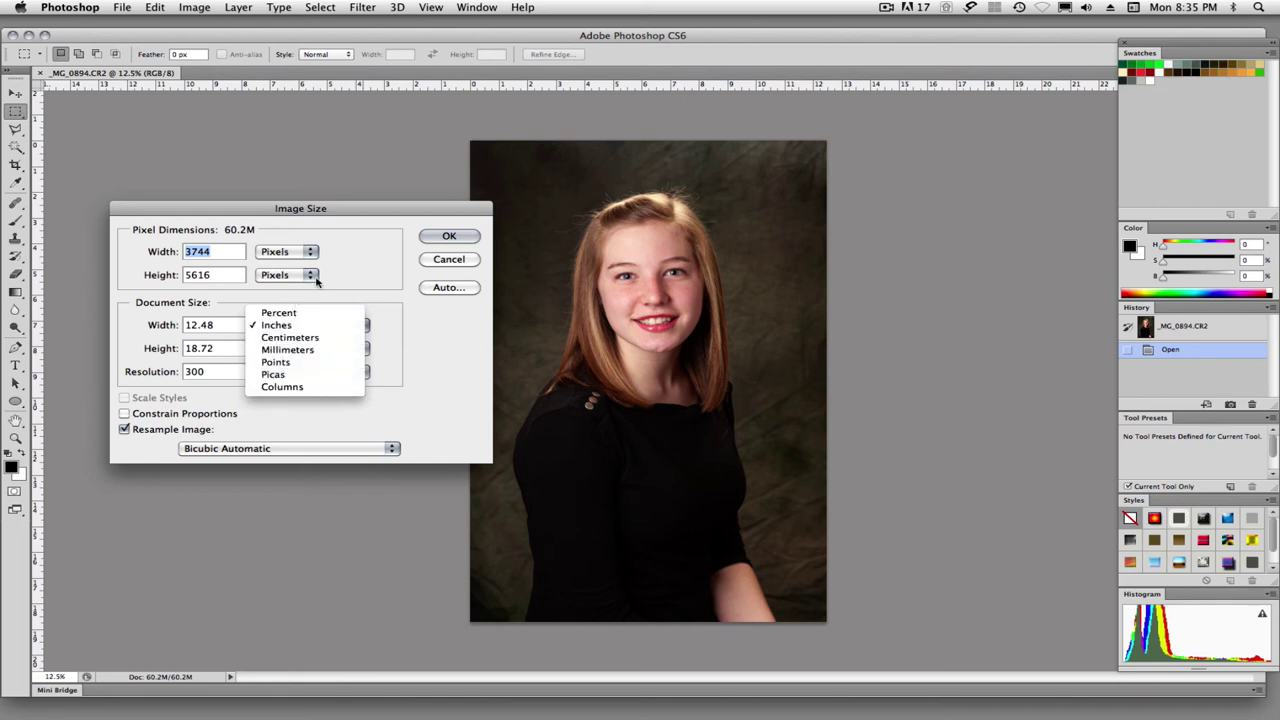
click(341, 297)
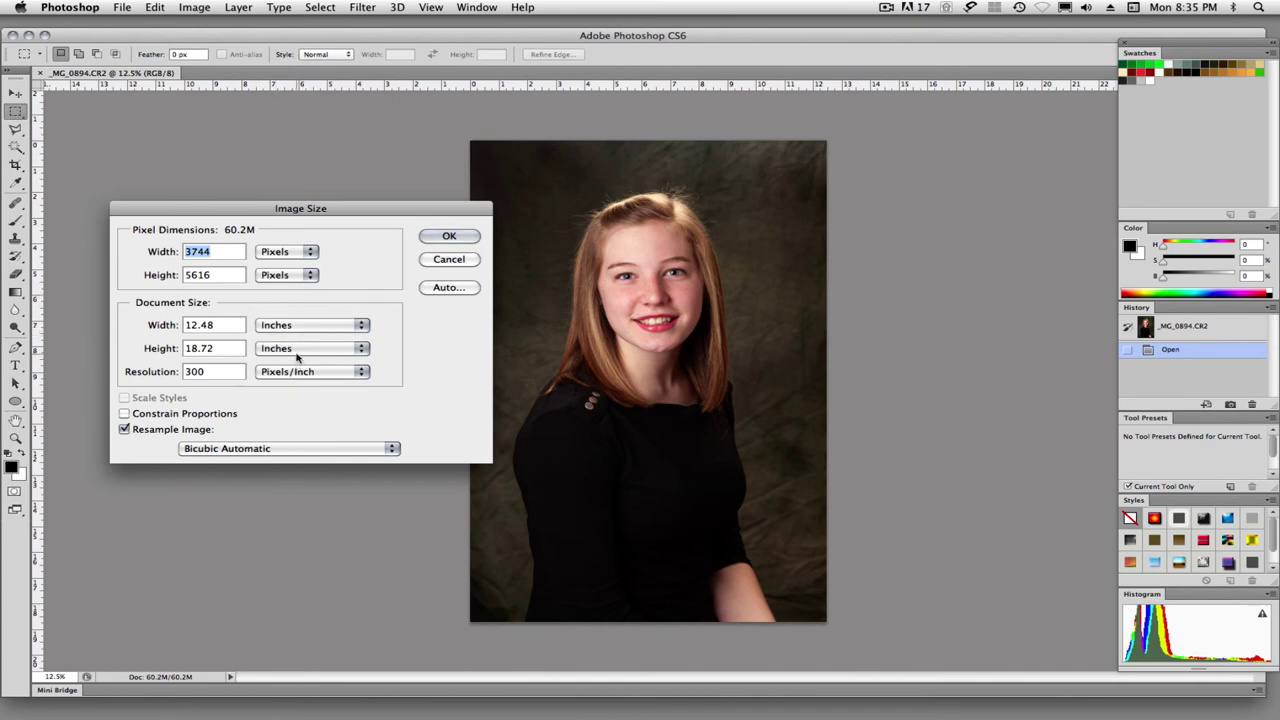
click(124, 413)
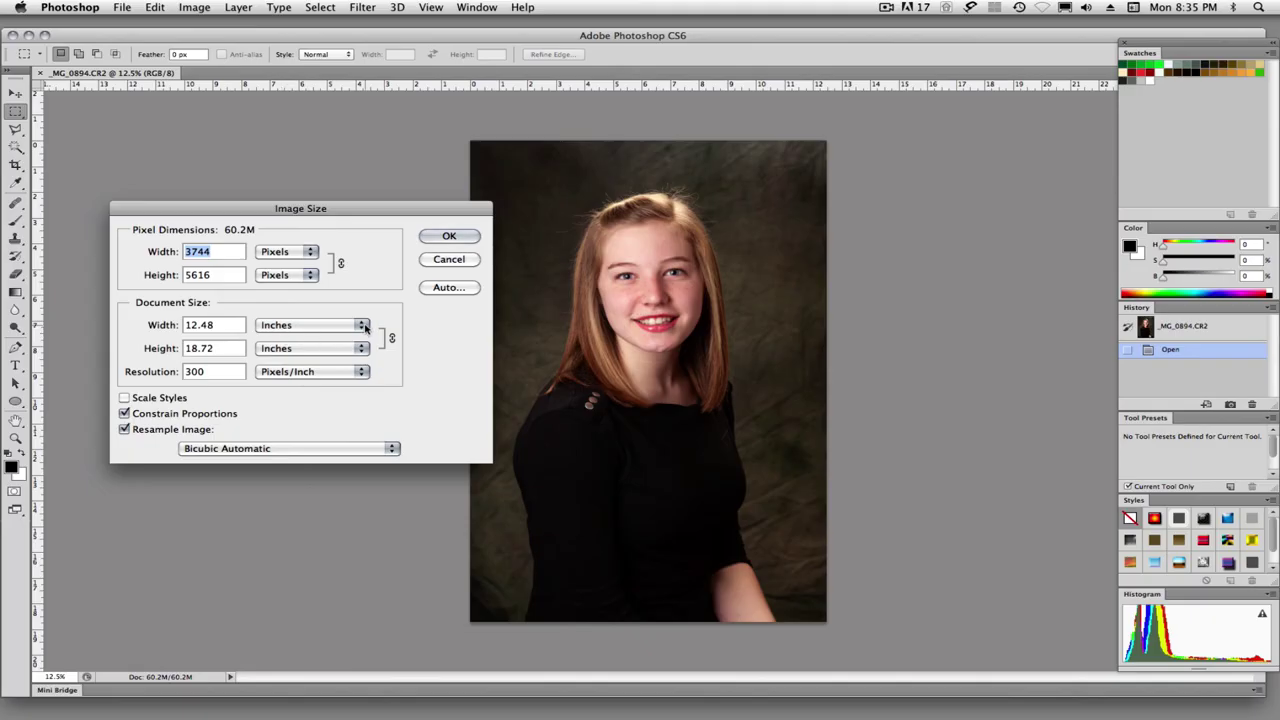
- Switch Document Size units to Percent and set the width to 50%, giving 1872 × 2808 pixels (15.0M)
click(353, 328)
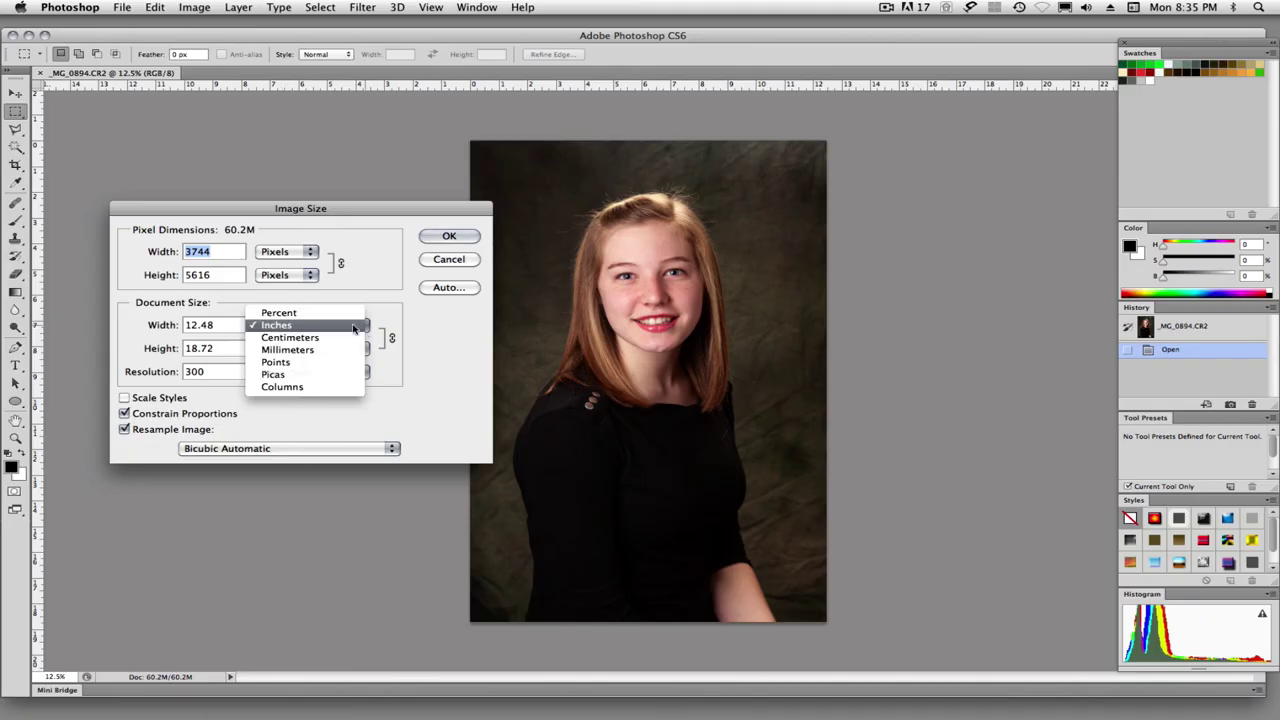
click(279, 313)
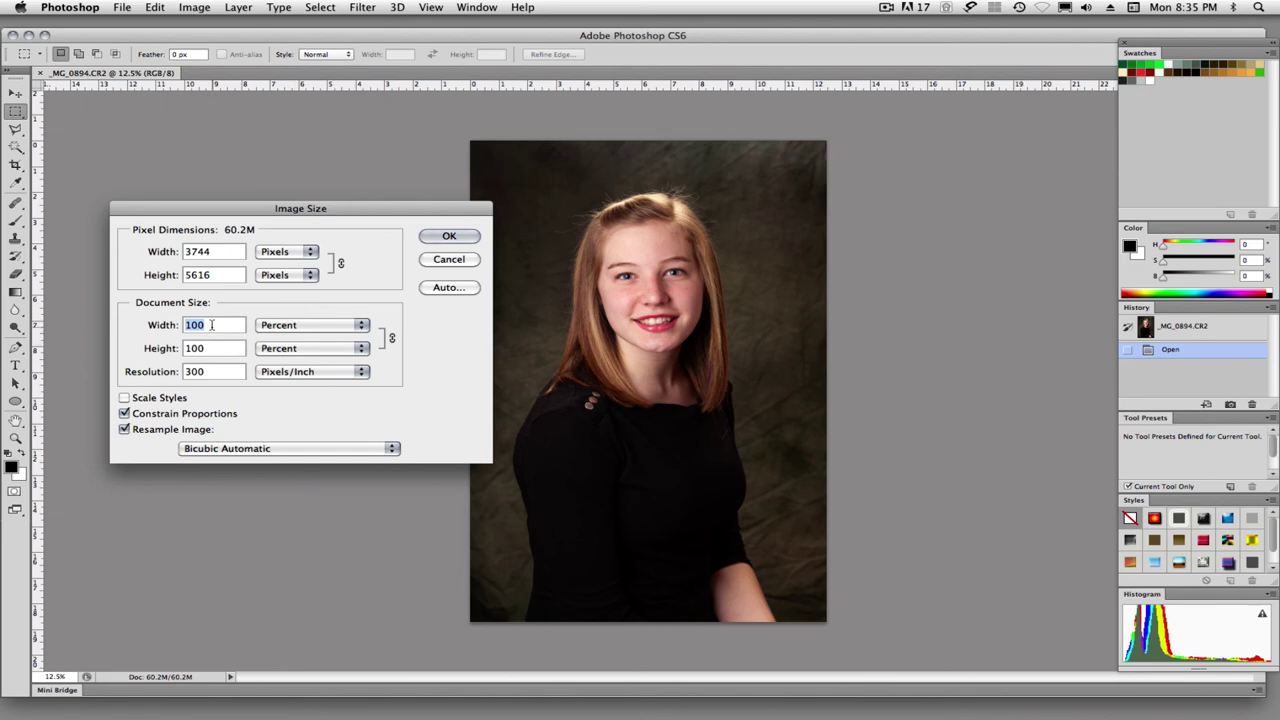
text(50)
key(Tab)
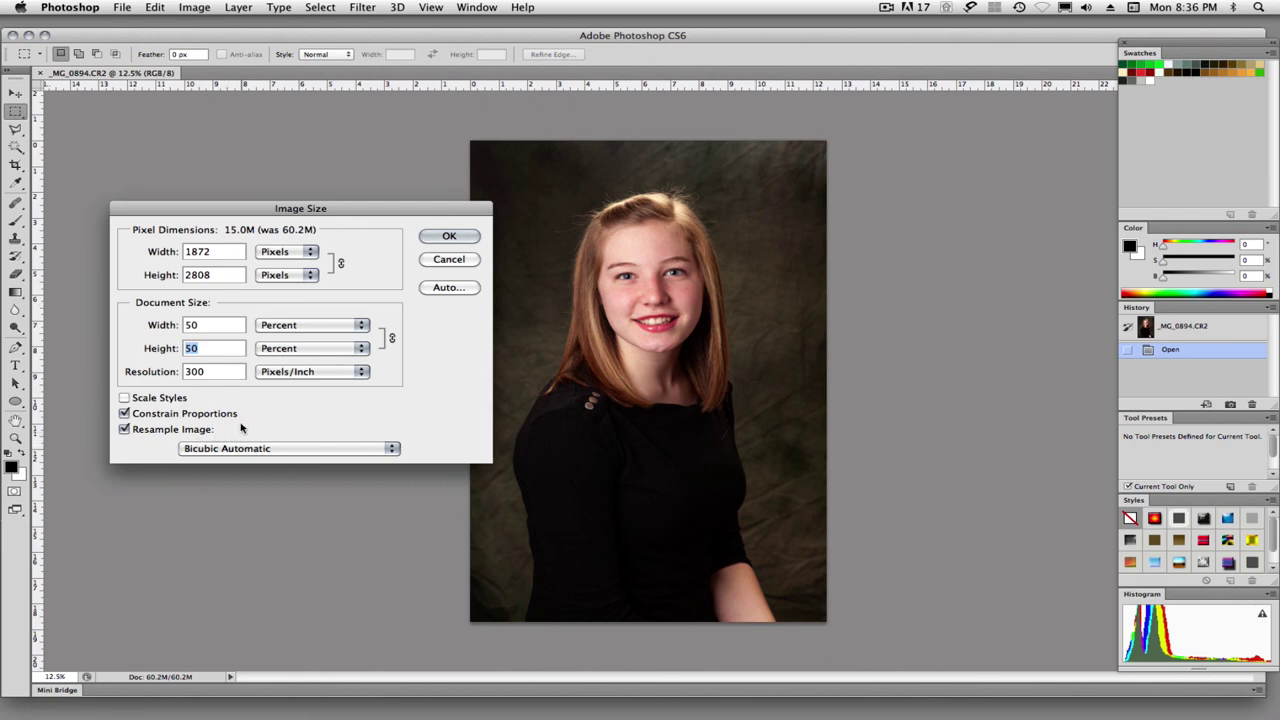
- Apply the 50% resize, shrinking the portrait to 1872 × 2808 pixels
click(448, 237)
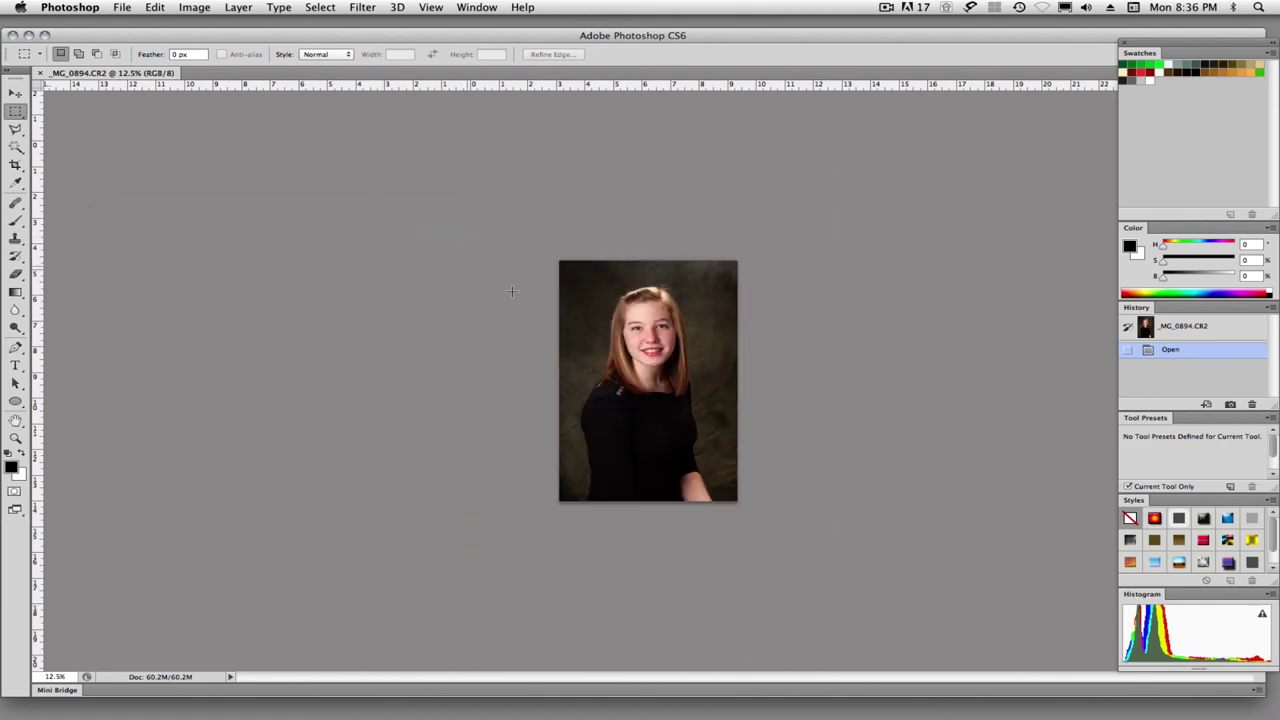